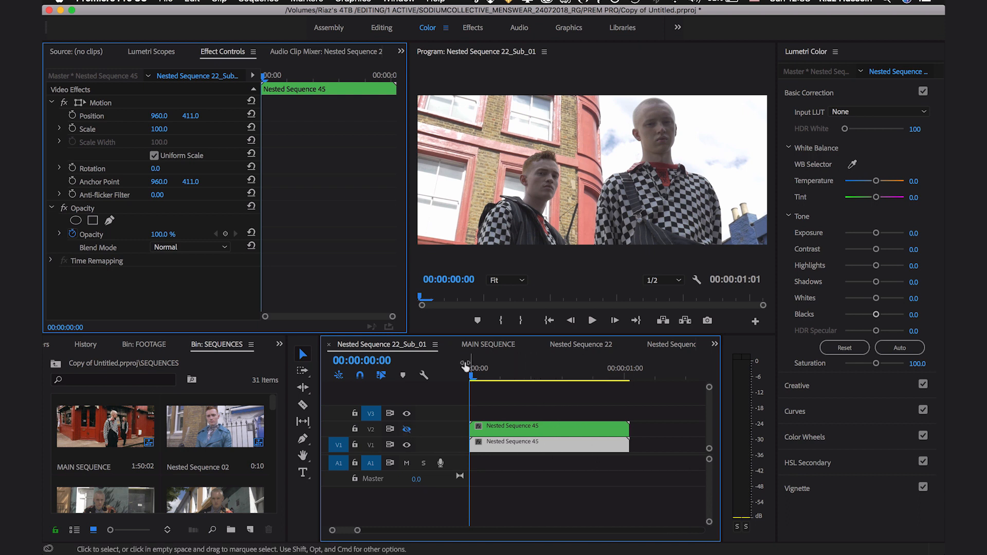
Step: At 00:00:00:04, set the lower clip's basic correction to Highlights -90, Exposure -0.3 and Contrast -20
click(493, 369)
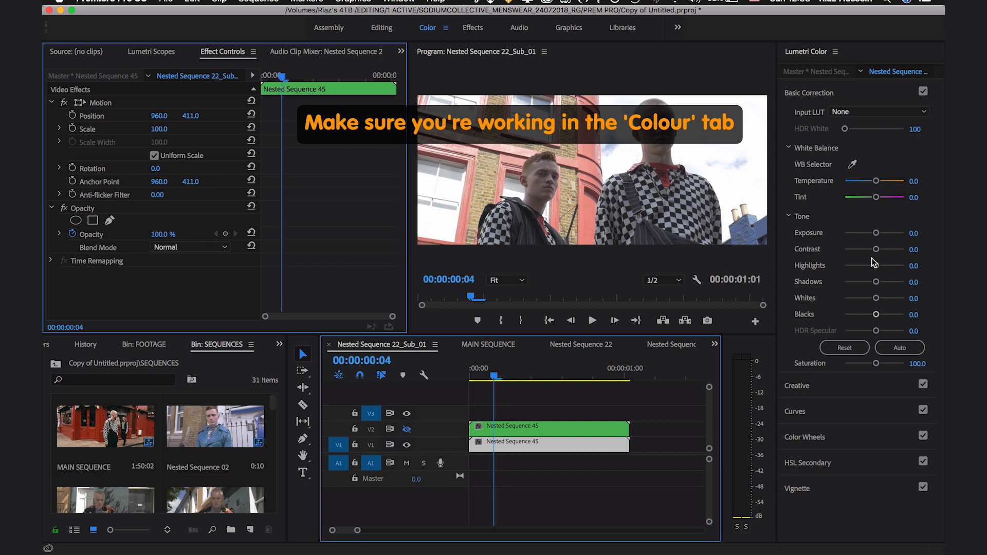
drag(877, 269, 832, 267)
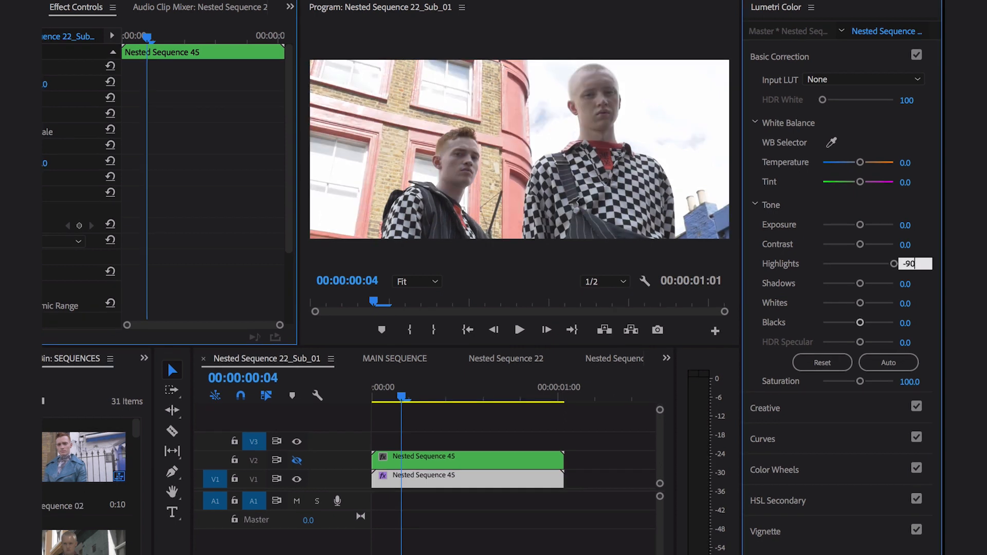
key(Return)
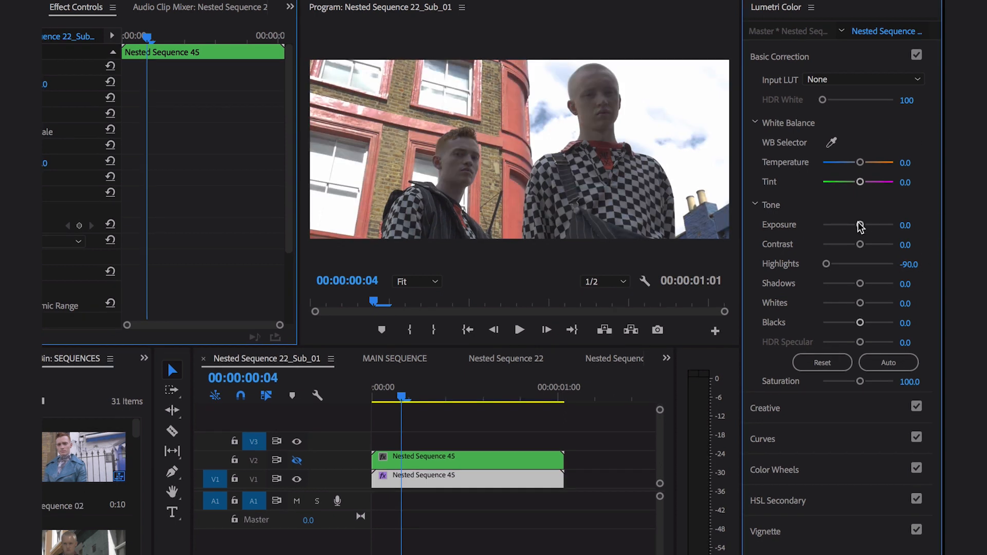
drag(861, 228, 856, 228)
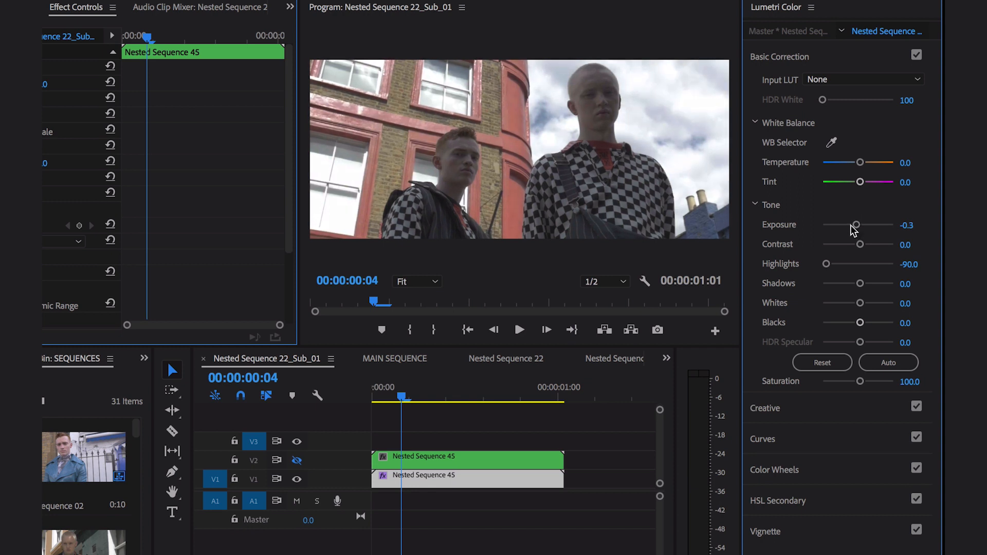
drag(859, 245, 851, 241)
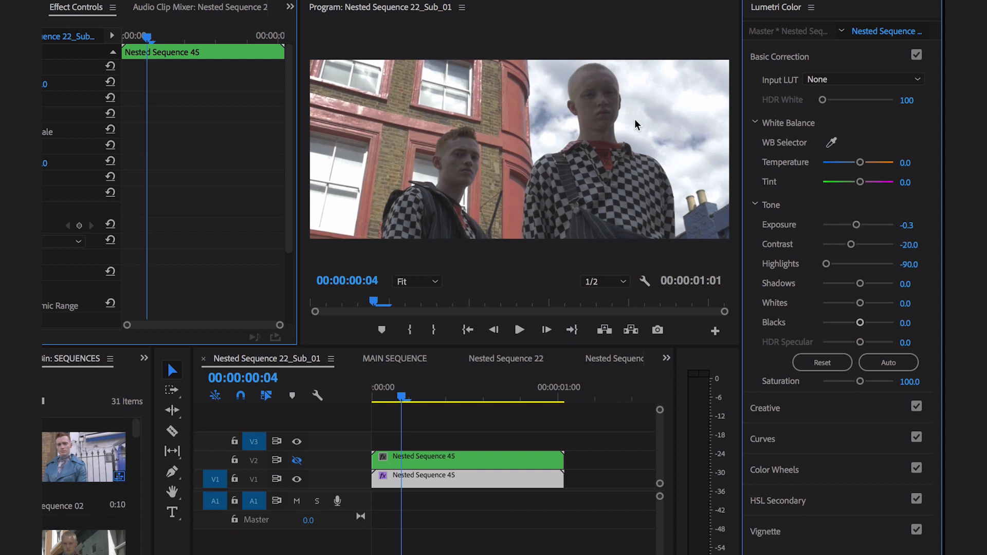
Step: Cool the lower clip's white balance by setting Temperature to -5 and Tint to 5
drag(859, 163, 853, 164)
click(906, 163)
text(-5)
key(Return)
click(905, 181)
text(5)
key(Return)
Step: Lower the lower clip's Shadows to about -26.3 and set its Whites to -10
mouse_move(860, 283)
mouse_down()
mouse_move(847, 287)
mouse_move(852, 300)
mouse_up()
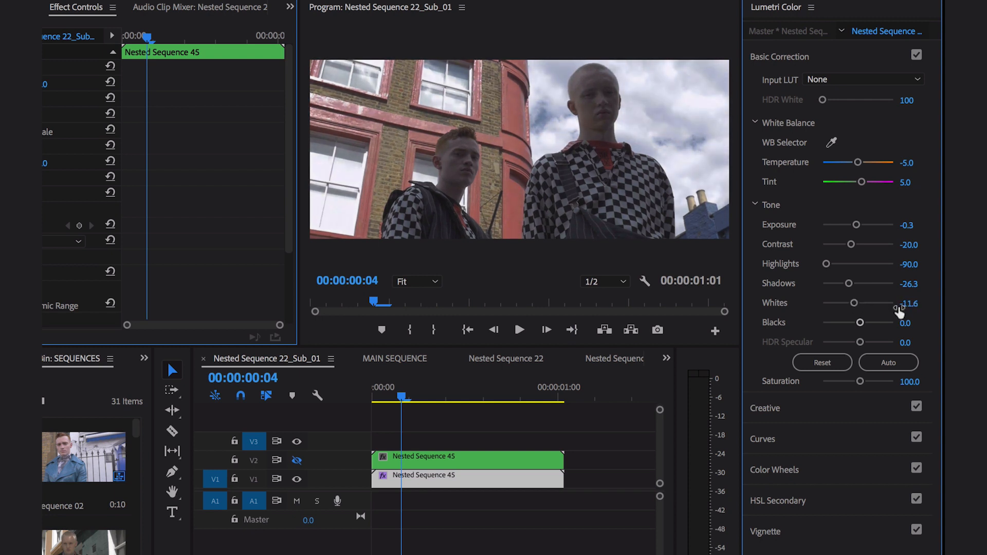
click(909, 303)
text(-10)
key(Return)
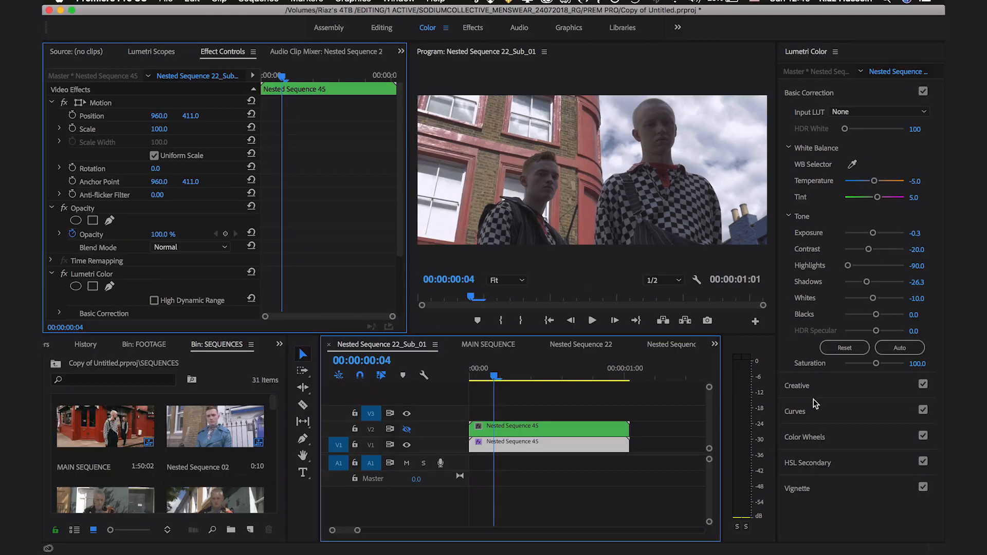
Step: Shift the lower clip's highlights slightly toward blue with the Highlights color wheel
click(821, 447)
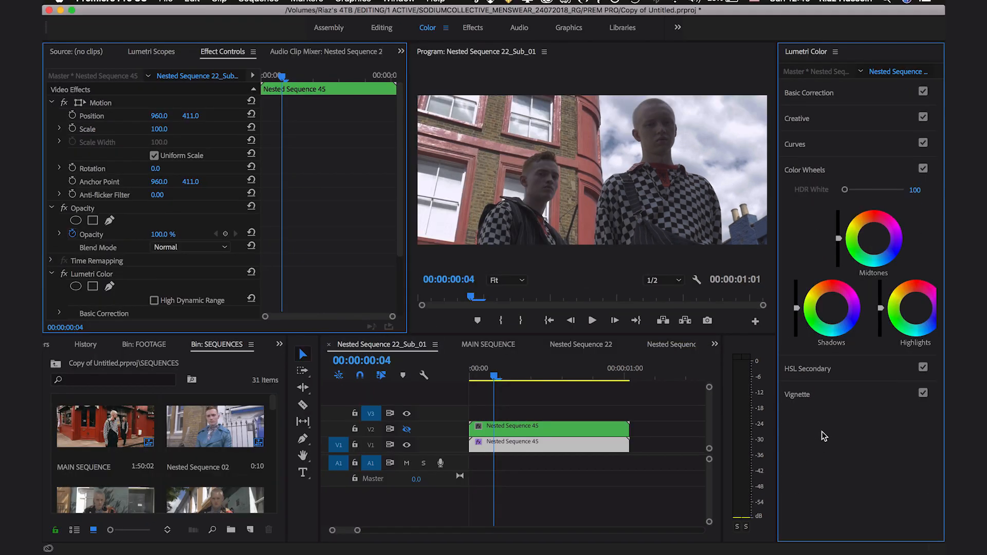
mouse_move(912, 314)
mouse_down()
mouse_move(927, 301)
mouse_move(918, 310)
mouse_up()
Step: Select the duplicate clip on track V2 and turn that track's output back on
click(406, 430)
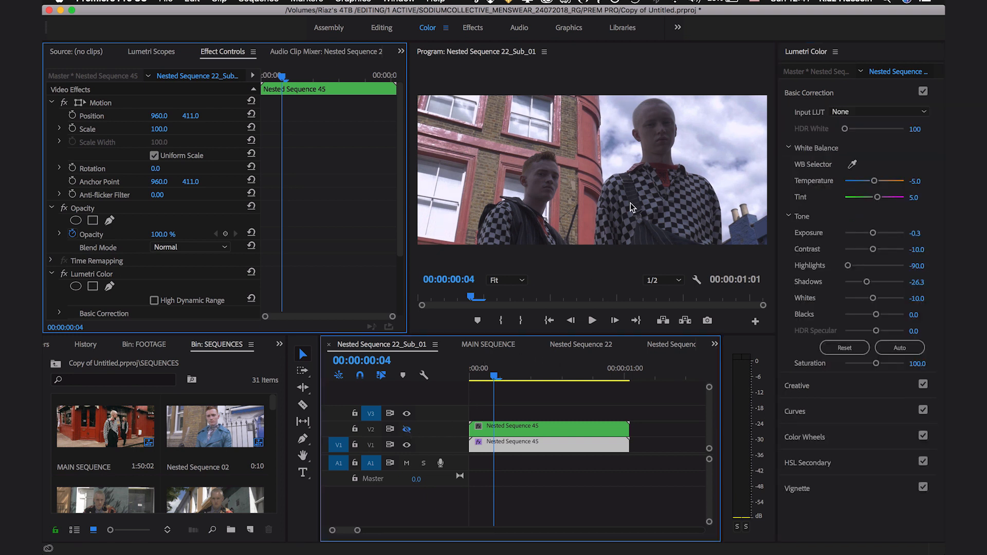
click(562, 424)
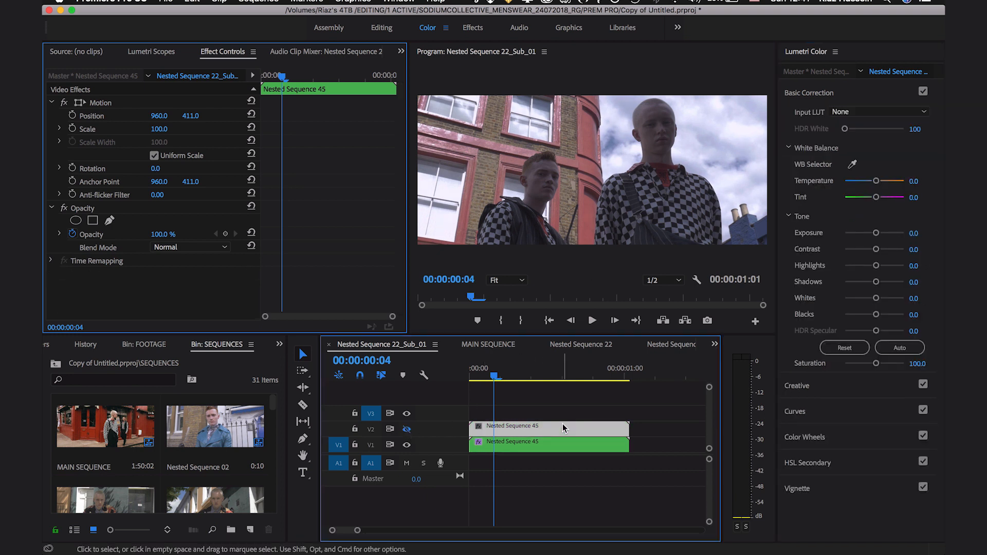
click(407, 430)
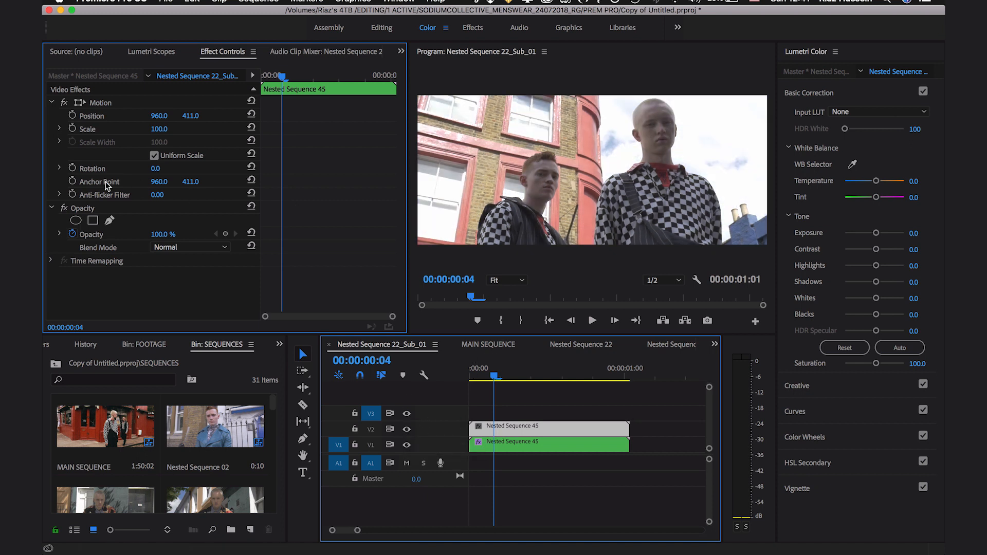
Step: Draw a free-form opacity mask on the V2 clip around the taller man's head, shoulders and torso, and adjust its points
click(108, 220)
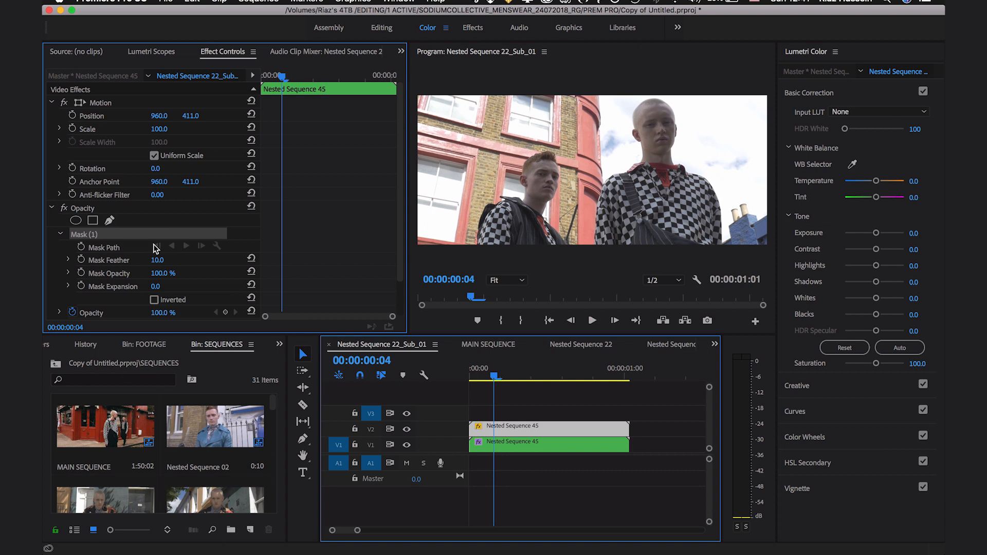
scroll(153, 245, down, 2)
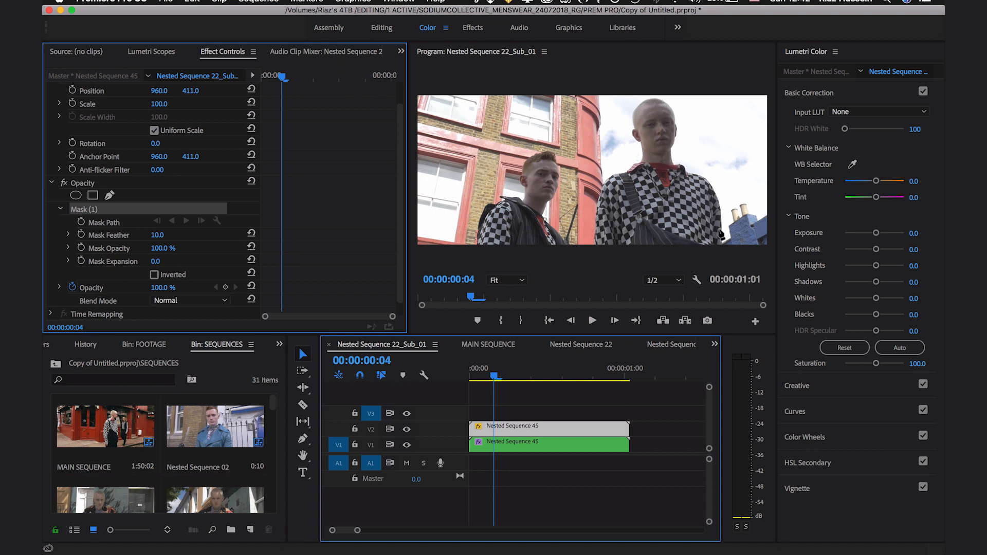
click(652, 98)
click(628, 114)
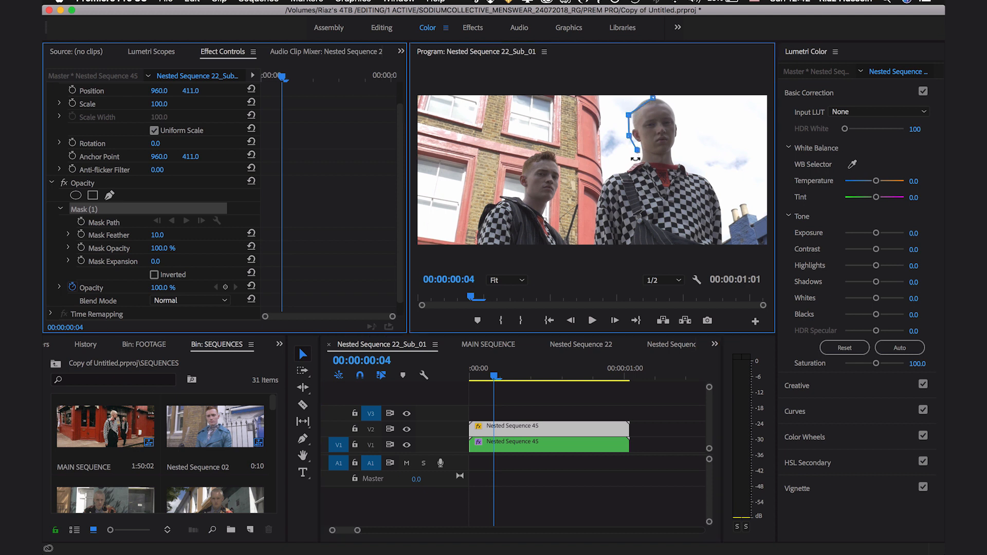
click(627, 166)
click(611, 175)
click(595, 194)
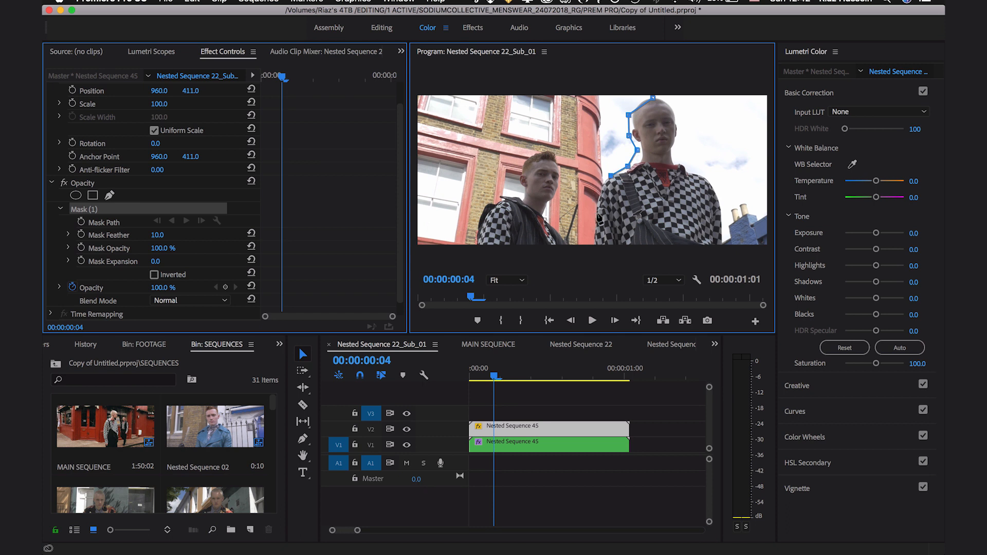
click(591, 217)
click(594, 244)
click(723, 244)
click(718, 199)
click(702, 175)
click(684, 164)
click(672, 152)
click(679, 131)
click(675, 106)
click(653, 97)
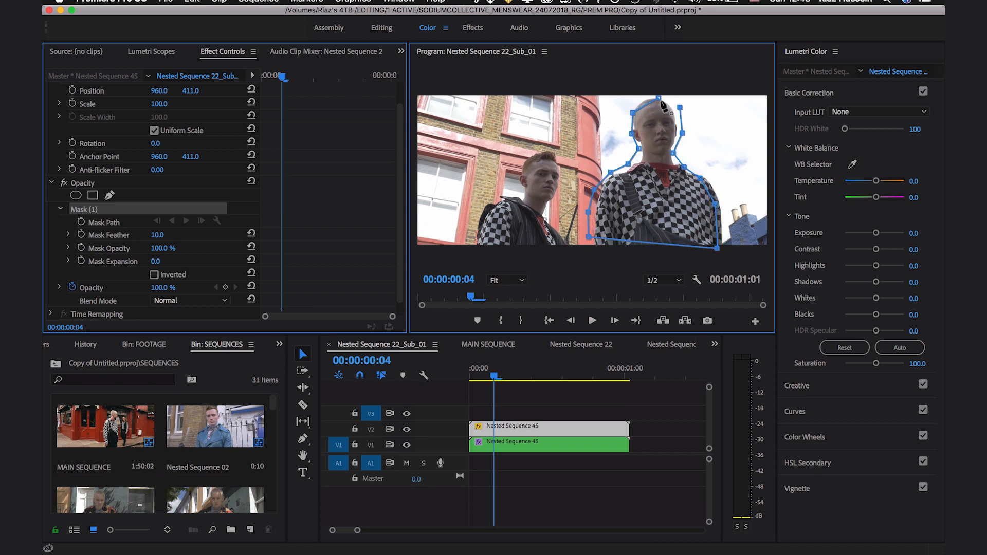
drag(653, 98, 661, 94)
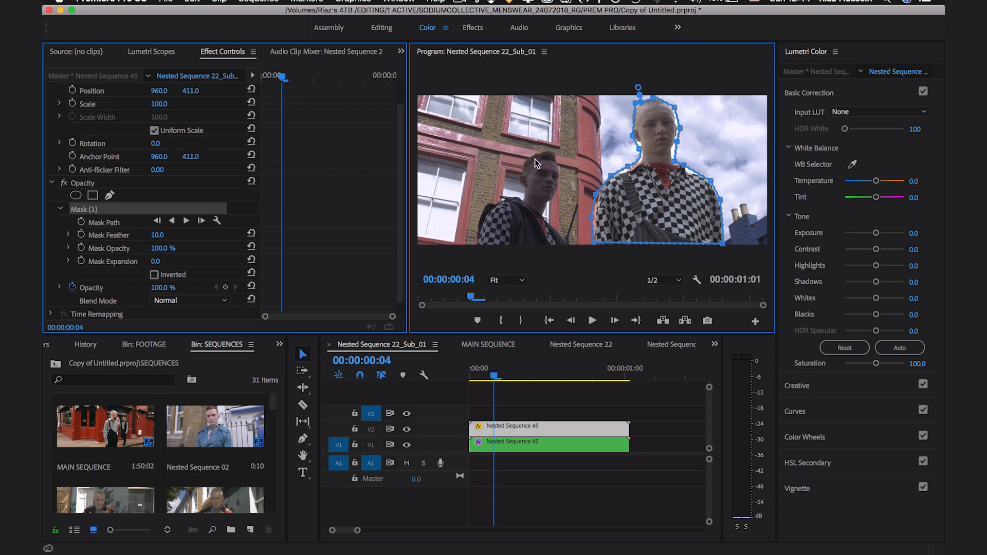
Step: Draw a second free-form opacity mask on the V2 clip around the shorter man's head and upper body
click(109, 196)
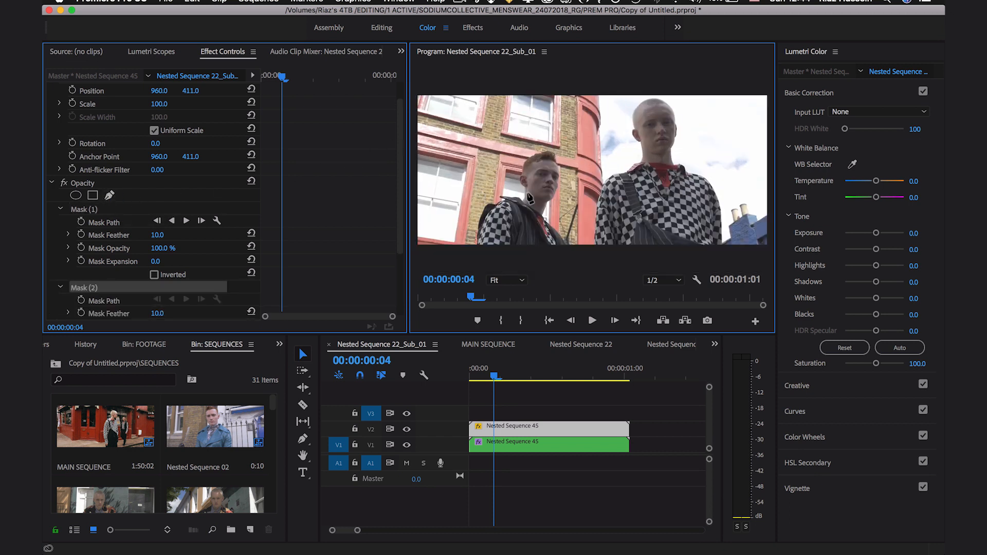
click(539, 148)
click(521, 160)
click(515, 174)
click(522, 191)
click(501, 196)
click(482, 206)
click(473, 230)
click(475, 244)
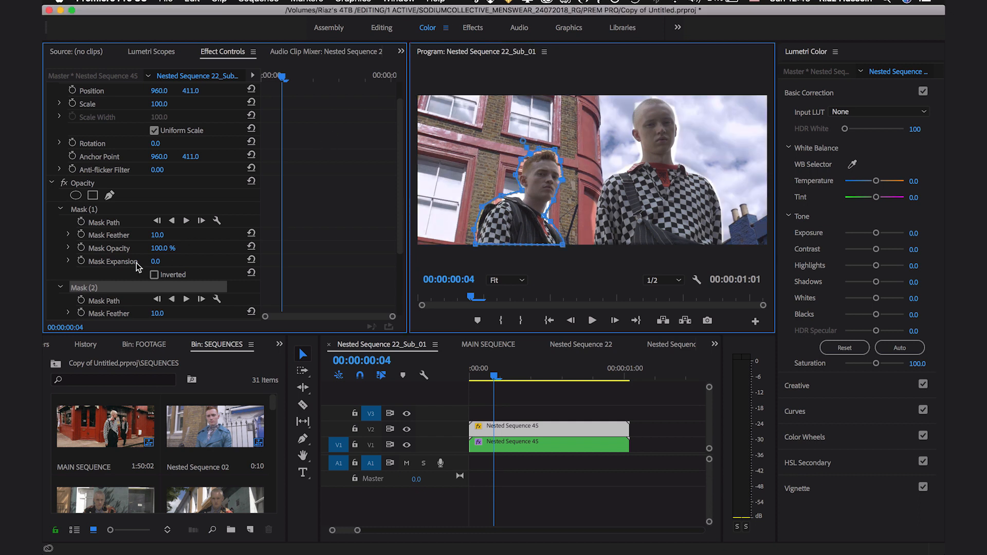
Step: Set the feather of Mask (1) around the taller man to 79
click(140, 224)
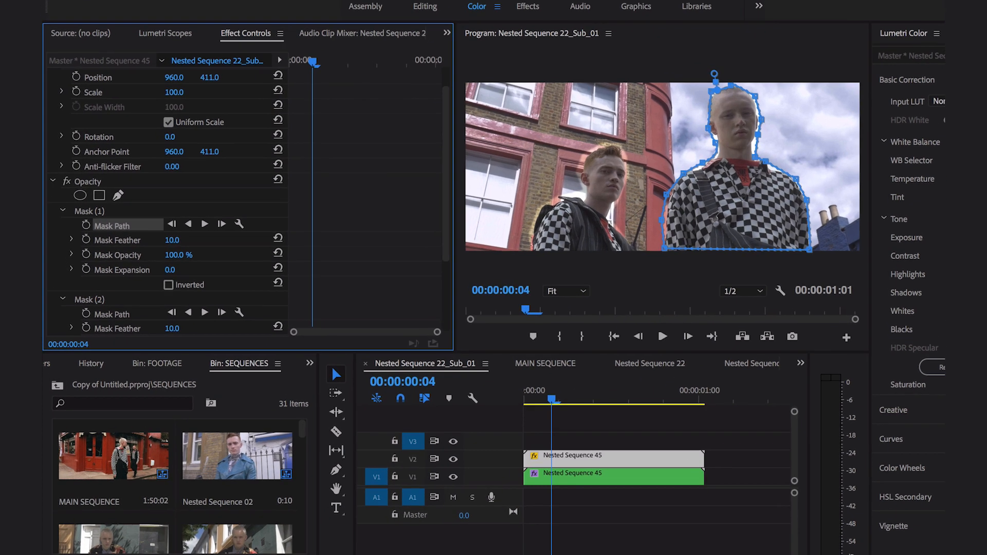
click(159, 236)
click(179, 240)
drag(194, 248, 214, 248)
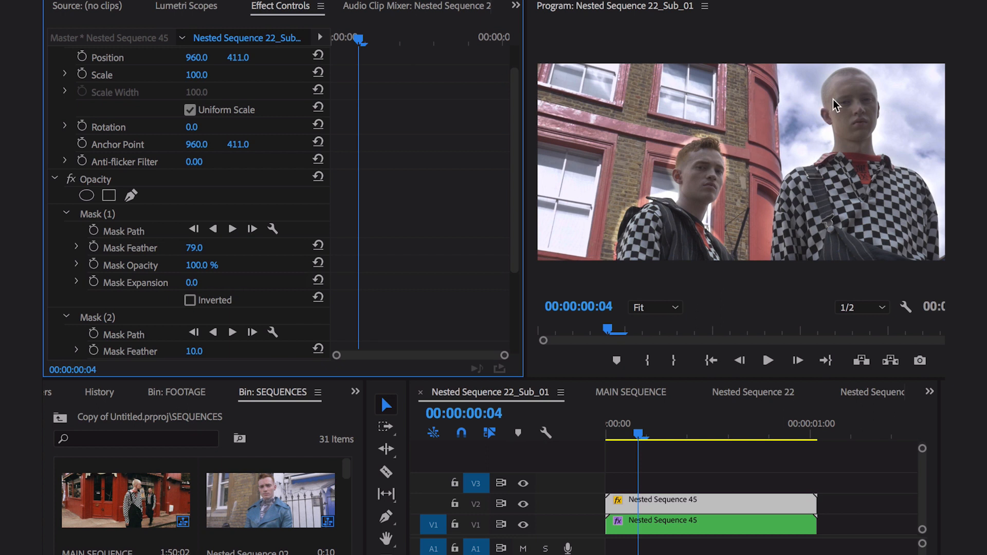
Step: Contract Mask (1) around the taller man by setting its expansion to -23
click(191, 284)
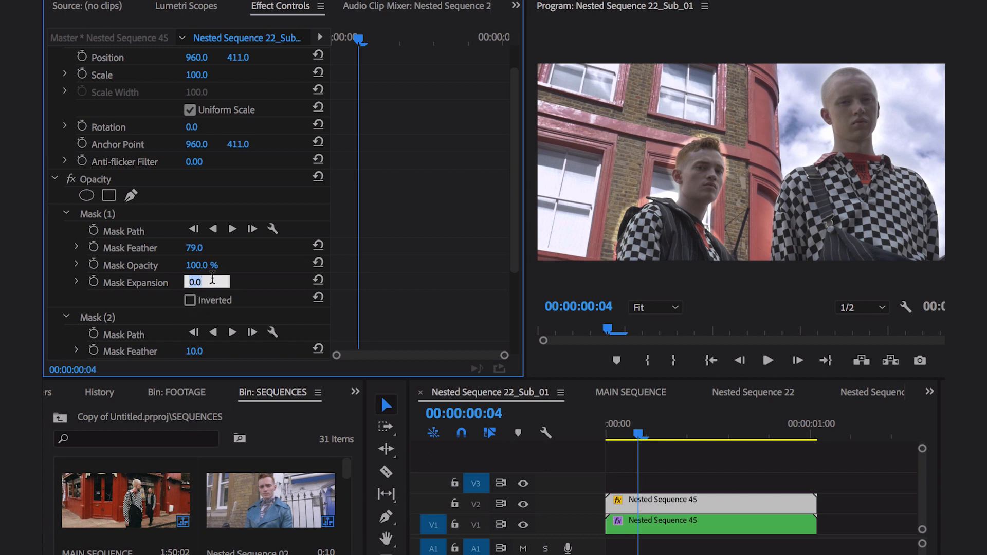
click(251, 283)
click(203, 291)
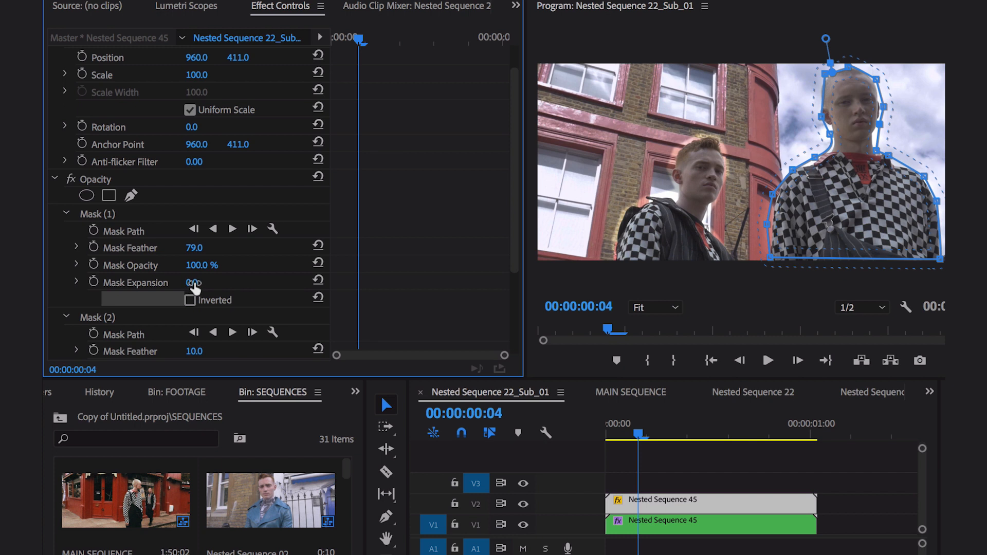
click(192, 283)
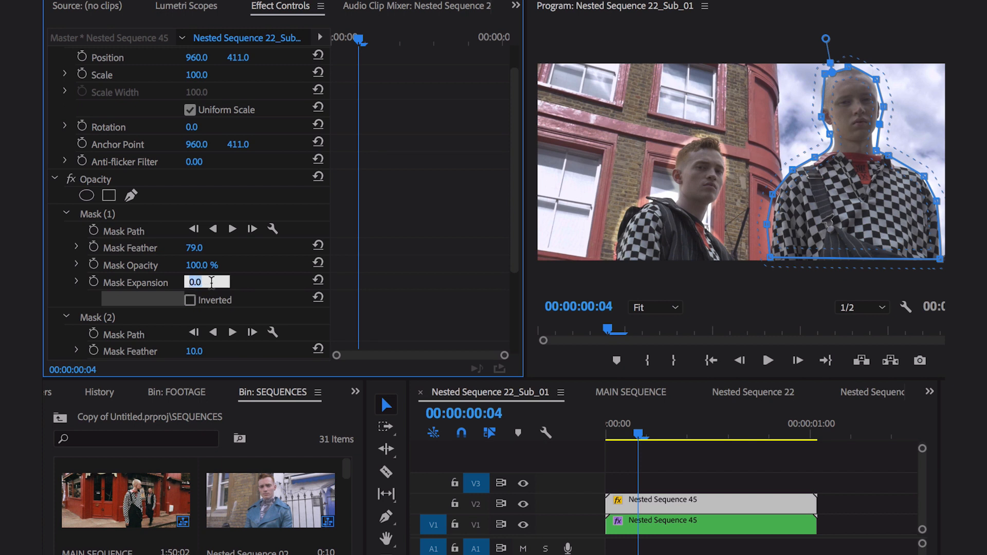
click(233, 280)
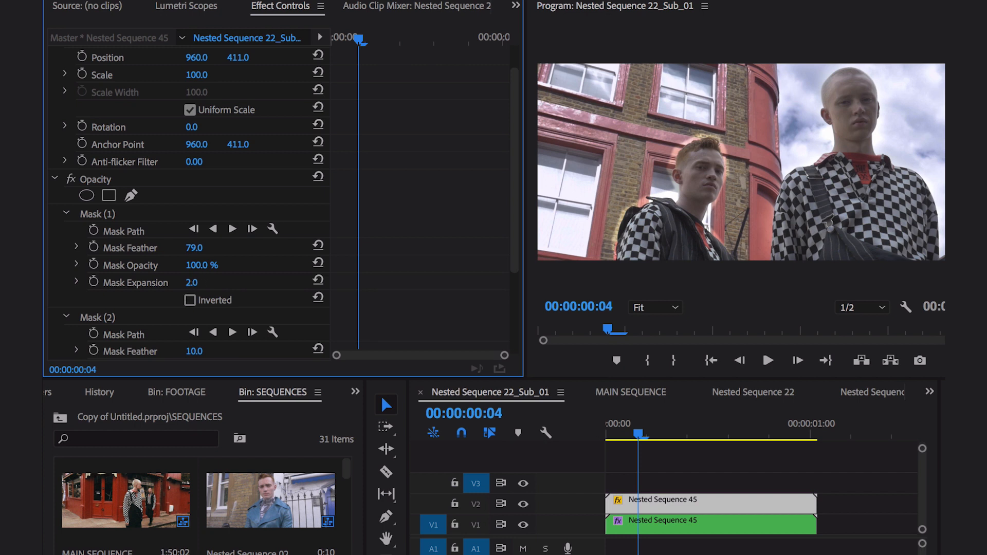
mouse_move(192, 284)
mouse_down()
mouse_move(165, 284)
mouse_move(206, 283)
mouse_up()
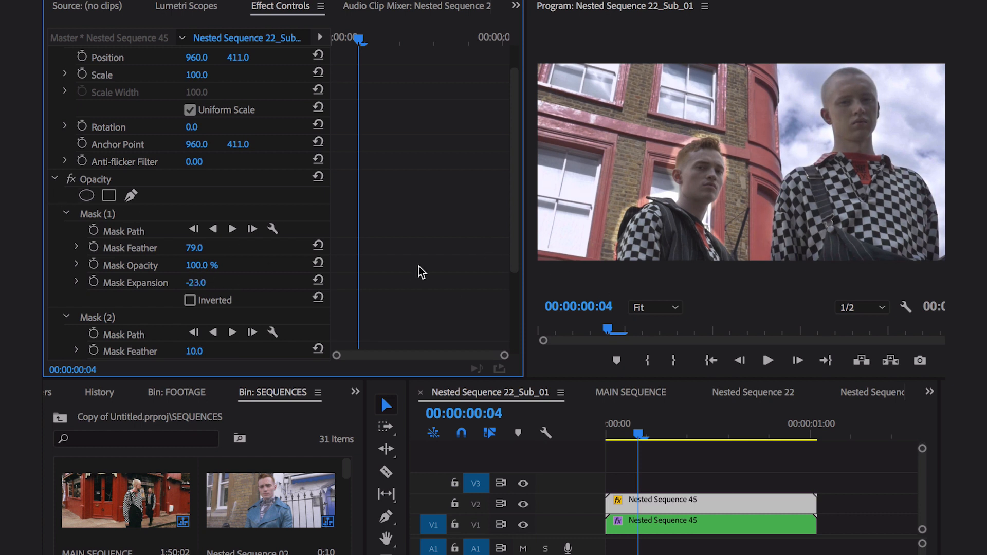
Step: Set the feather of Mask (2) around the shorter man to 79 and contract the mask with a negative expansion
click(68, 214)
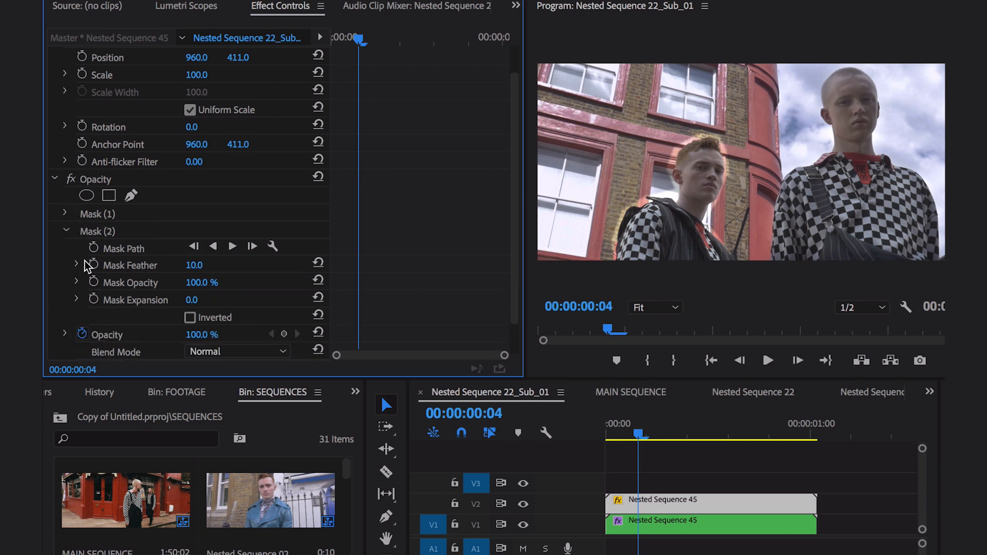
mouse_move(196, 265)
mouse_down()
mouse_move(245, 264)
mouse_move(204, 265)
mouse_up()
mouse_move(192, 301)
mouse_down()
mouse_move(175, 300)
mouse_move(204, 298)
mouse_up()
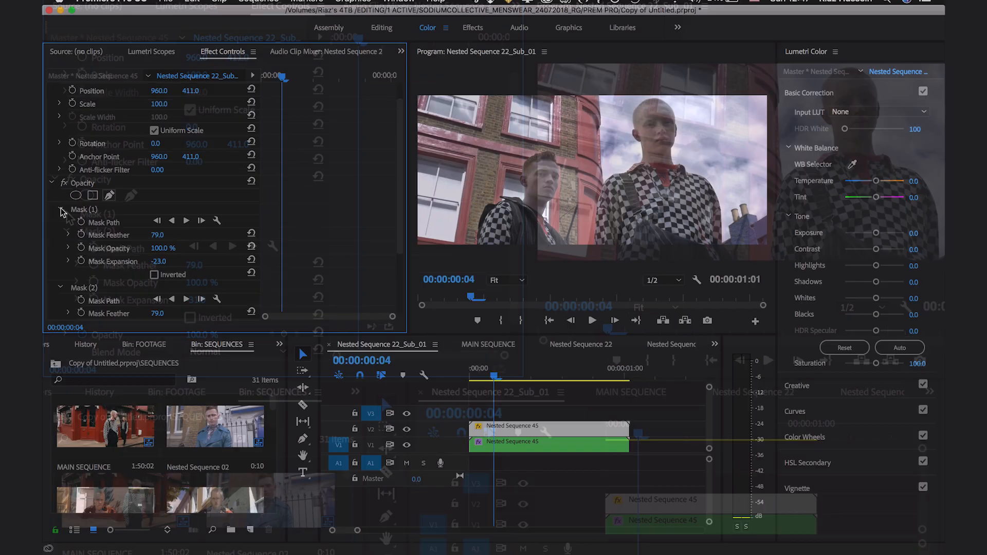
Step: Brighten the masked V2 clip by setting its Exposure to 0.9 and Highlights to about 9.5
click(87, 210)
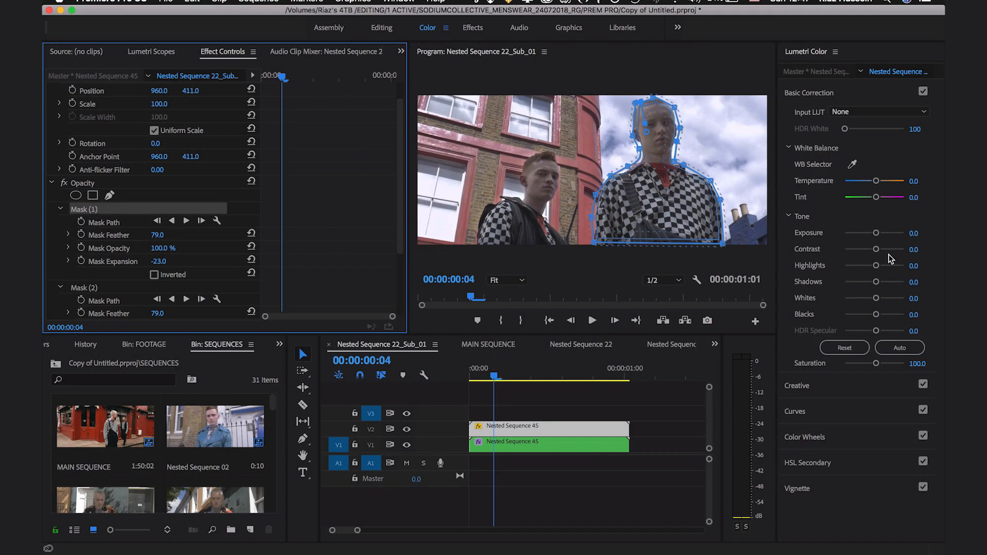
mouse_move(876, 233)
mouse_down()
mouse_move(906, 234)
mouse_move(856, 235)
mouse_move(875, 241)
mouse_up()
drag(874, 240, 877, 241)
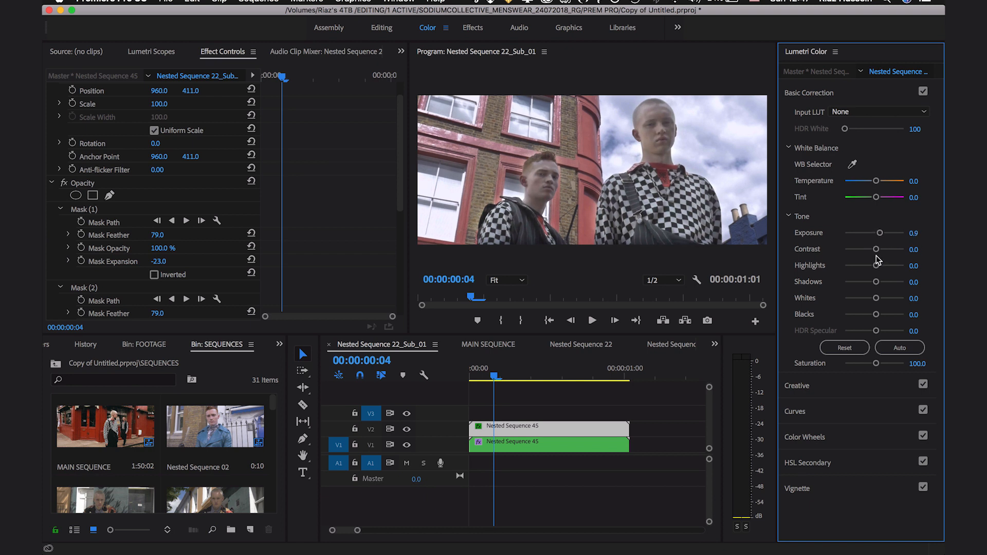
drag(877, 267, 880, 267)
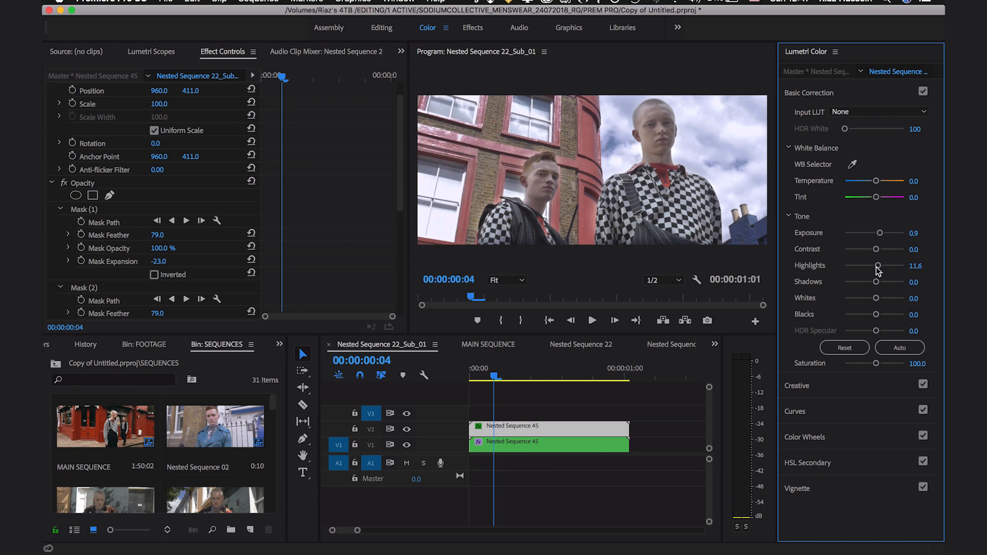
drag(878, 271, 879, 271)
Step: Raise the masked V2 clip's Whites to 20 and set its Contrast to 60
drag(876, 299, 881, 301)
drag(883, 248, 895, 250)
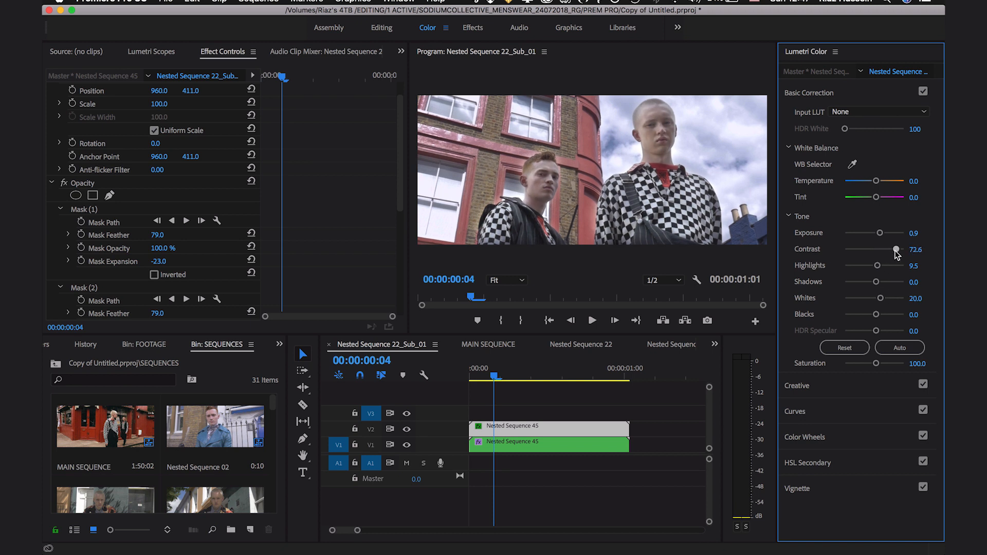
click(917, 249)
text(60)
key(Return)
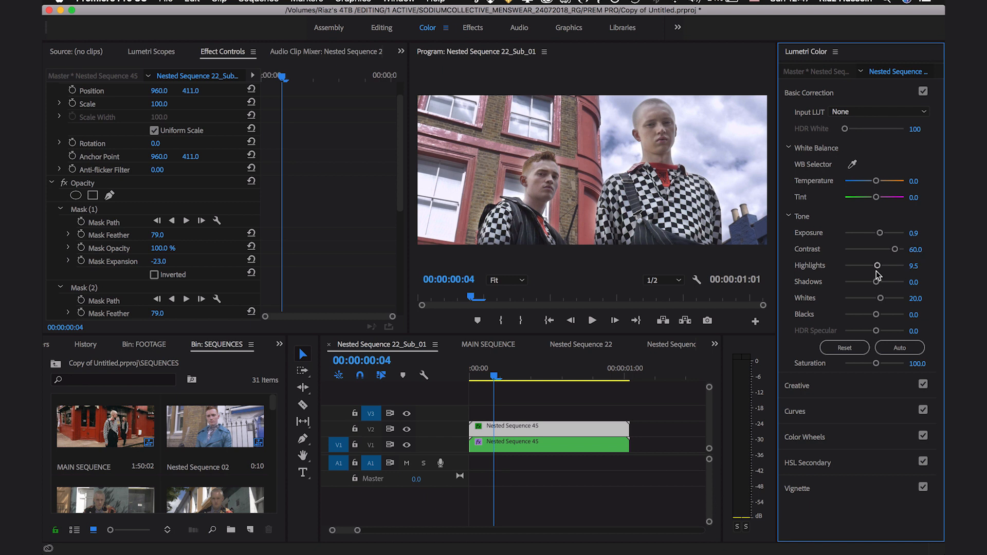
Step: Deepen the masked V2 clip's dark tones by setting Blacks to -35 and Shadows to about -15.8
drag(875, 314, 865, 315)
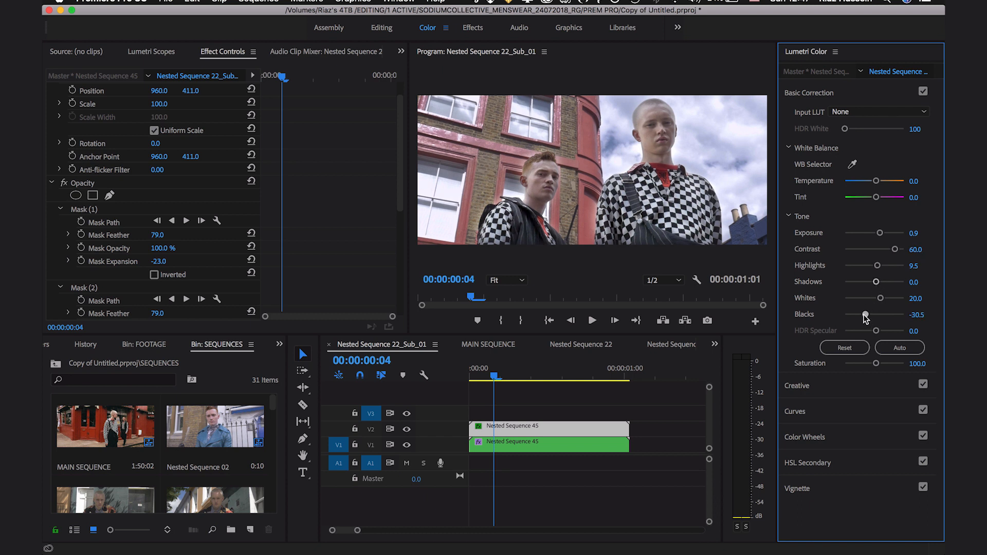
click(916, 315)
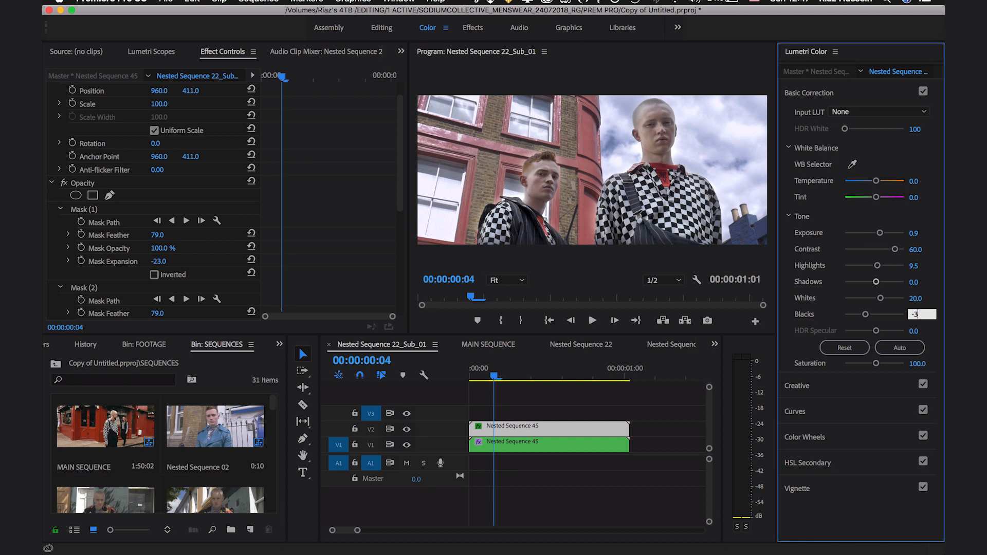
key(Return)
drag(875, 282, 870, 282)
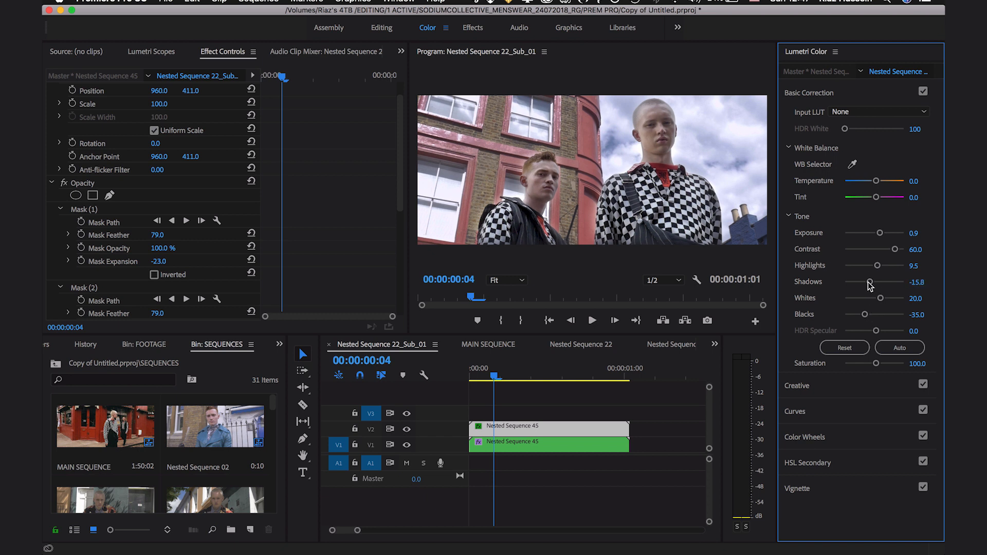
Step: Set the masked V2 clip's Shadows to -20
click(913, 284)
text(-20.0)
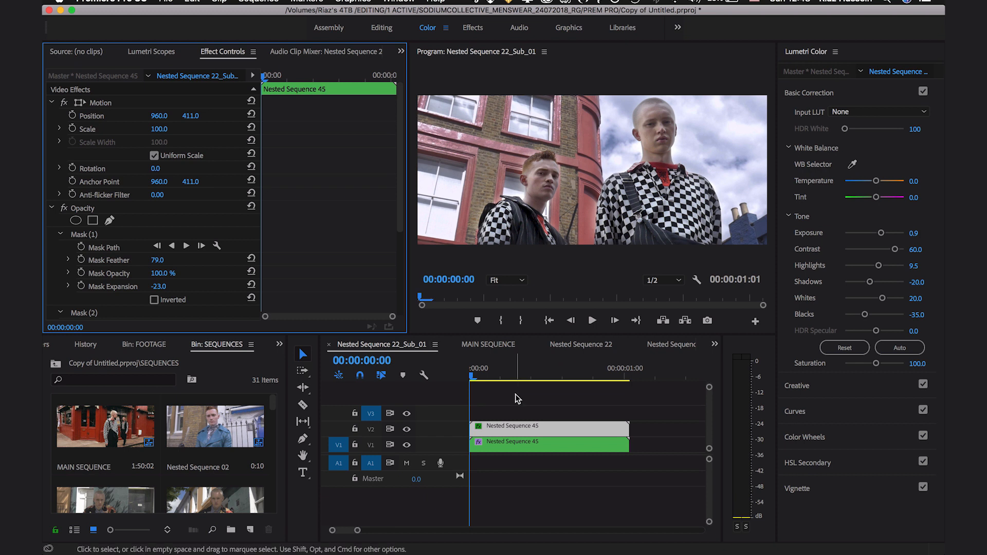
Step: Track Mask (1) around the taller man forward from the first frame through the whole clip
scroll(210, 276, down, 1)
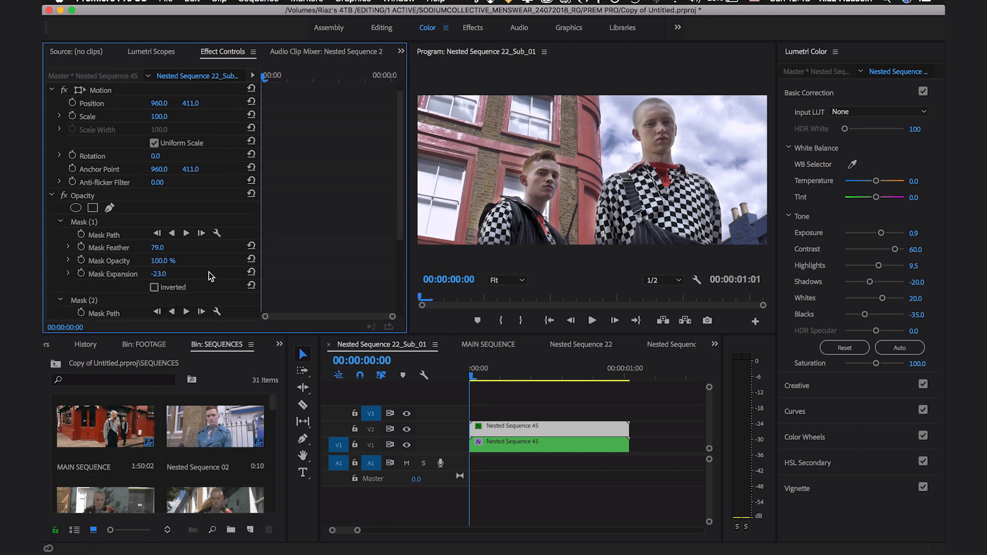
drag(480, 370, 443, 390)
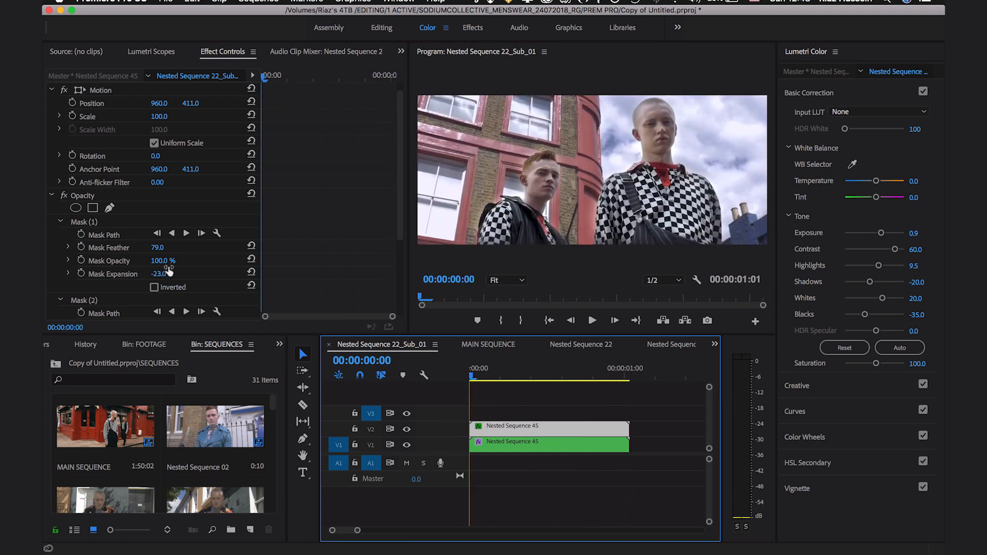
click(186, 234)
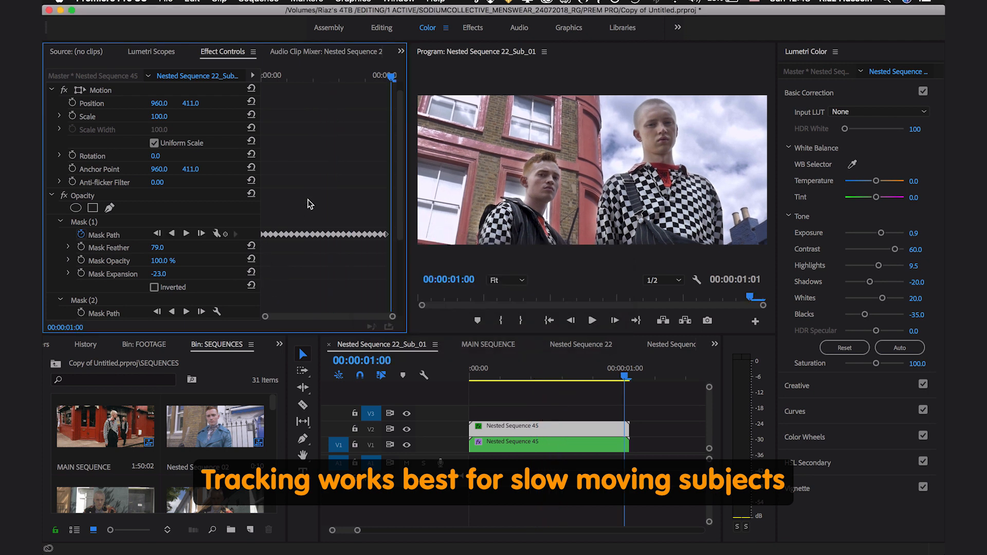
Step: Check from the clip's start how the tracked Mask (1) outline follows the taller man
drag(393, 76, 265, 77)
click(88, 226)
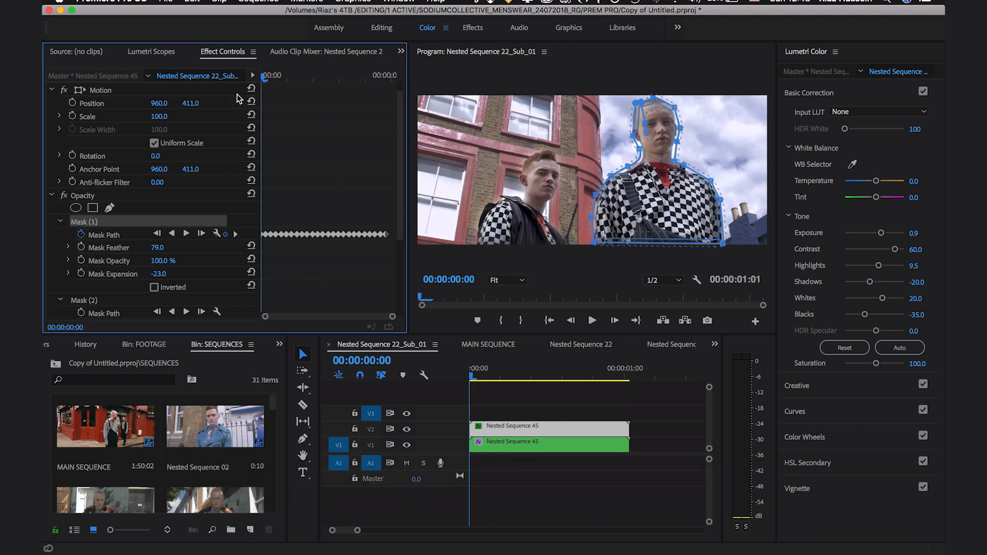
drag(263, 77, 227, 118)
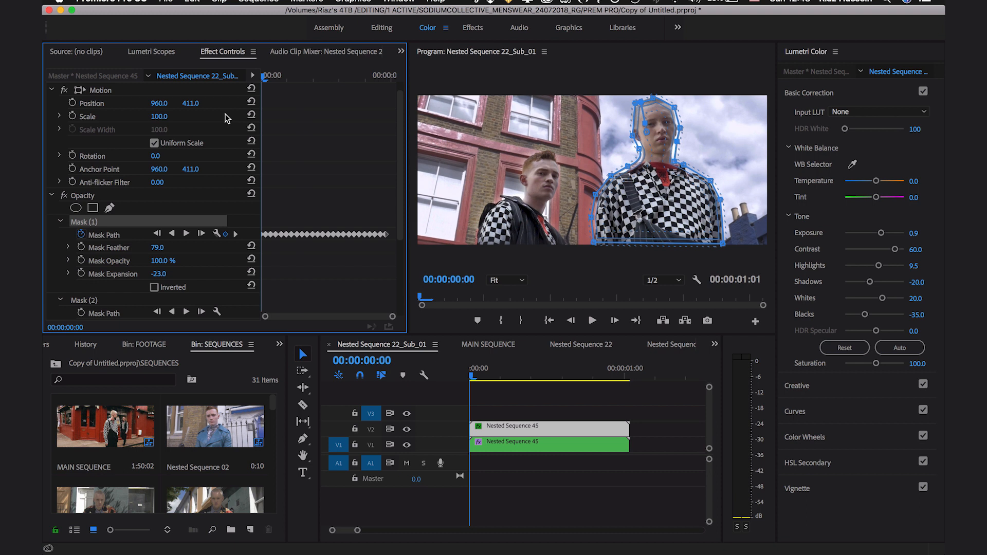
Step: Track Mask (2) around the shorter man forward from the first frame
click(120, 303)
click(187, 312)
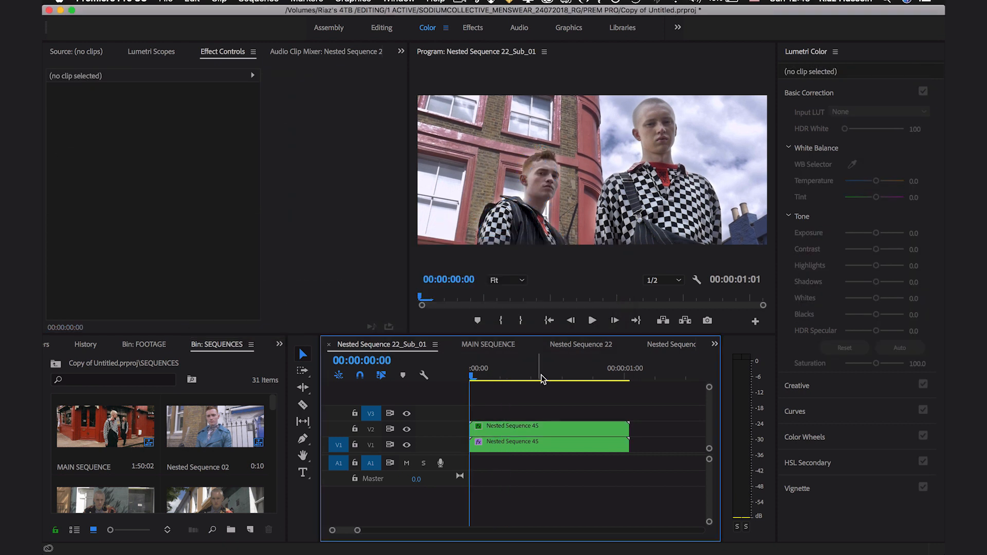
Step: Play and scrub through the sequence to review the tracked grade, ending back at the first frame
key(space)
key(space)
drag(551, 374, 568, 362)
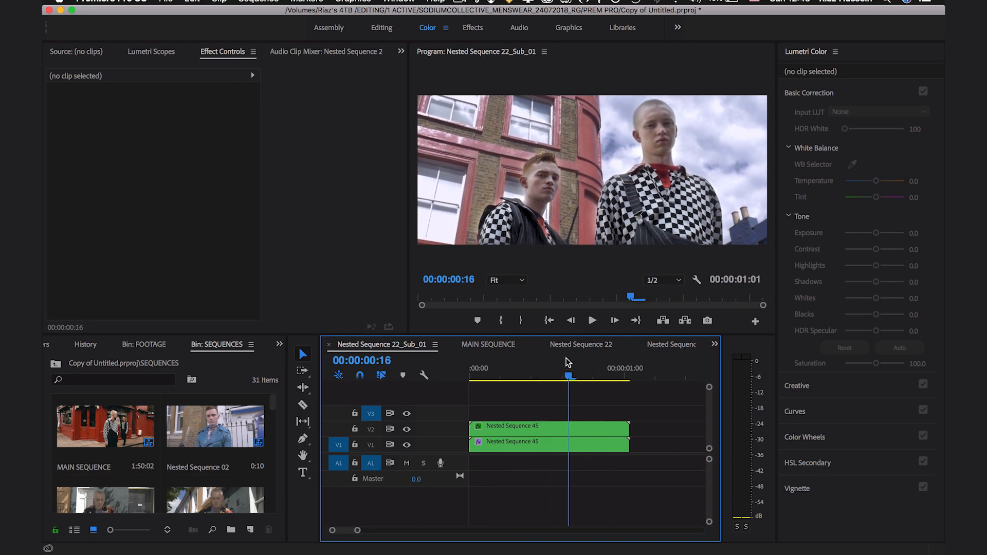
key(Home)
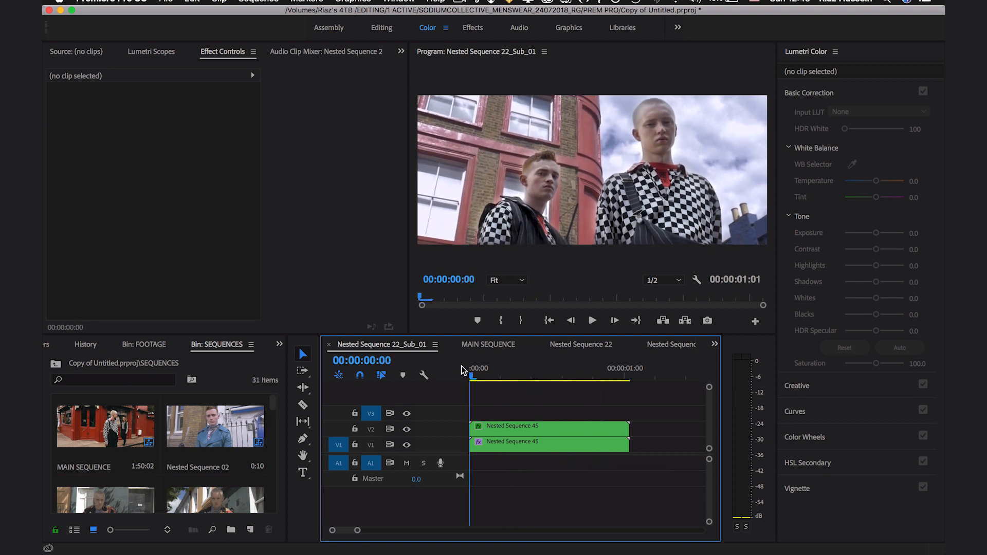
Step: Compare the original clip P1130590.MP4 on V3 with the graded layers by toggling V3's track output, and scrub through the graded result
double_click(570, 433)
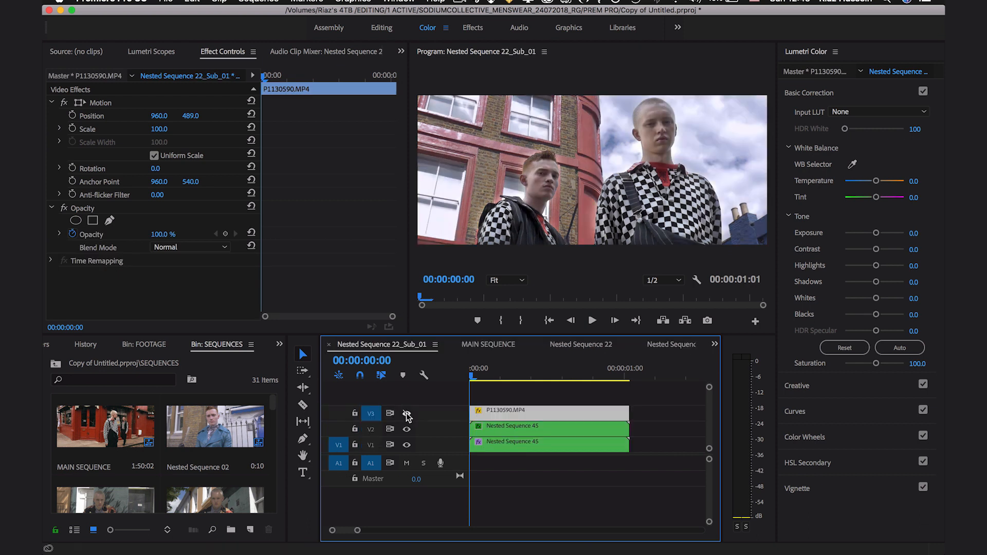
click(407, 414)
click(406, 413)
click(406, 413)
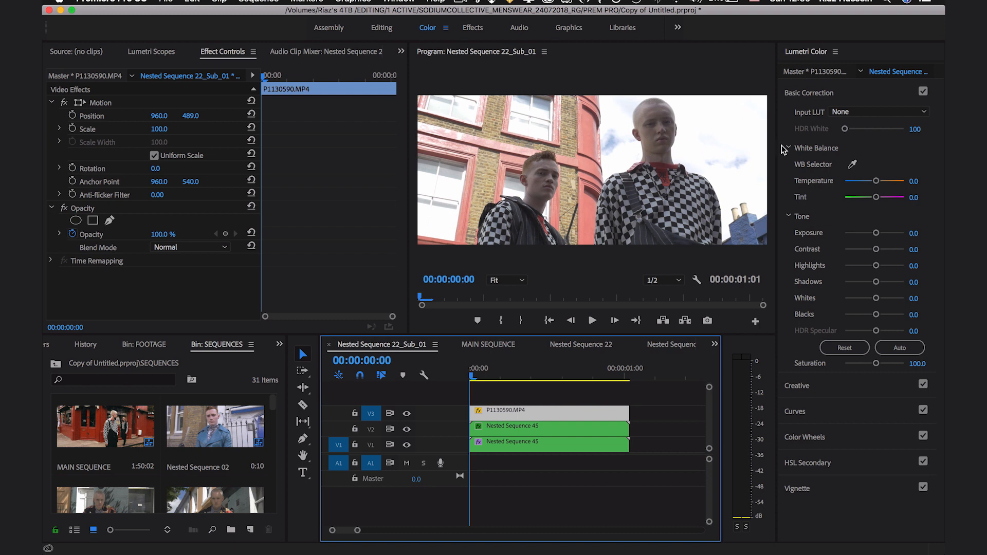
click(407, 414)
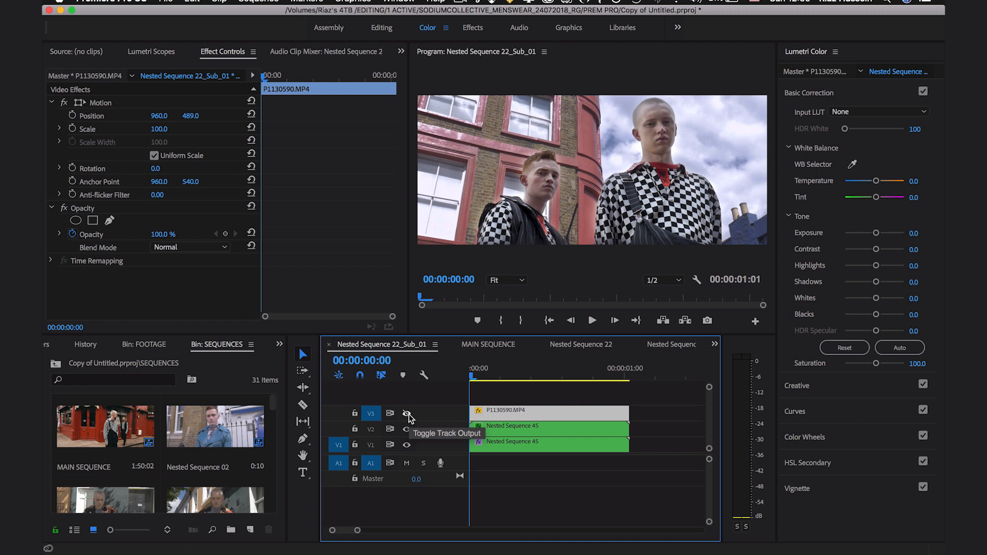
drag(472, 369, 579, 369)
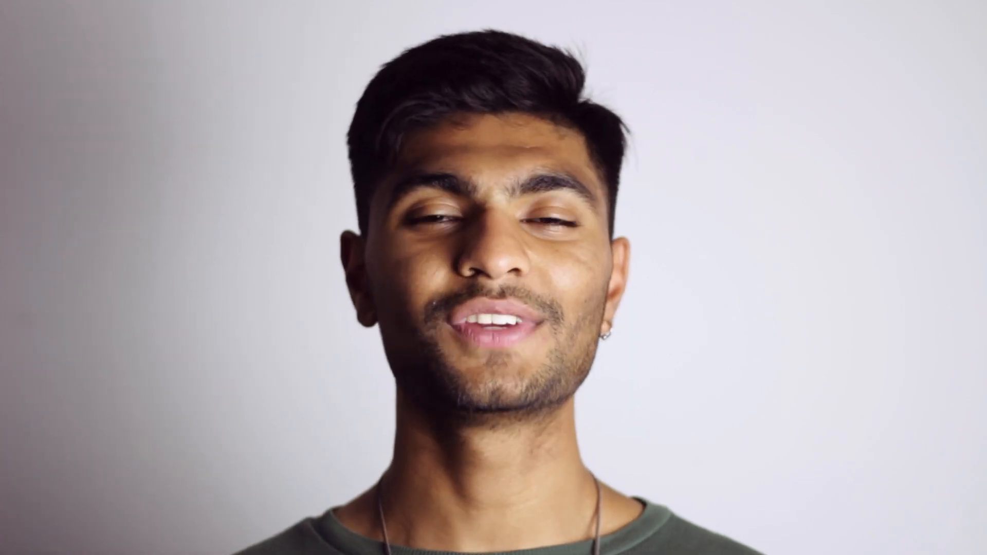